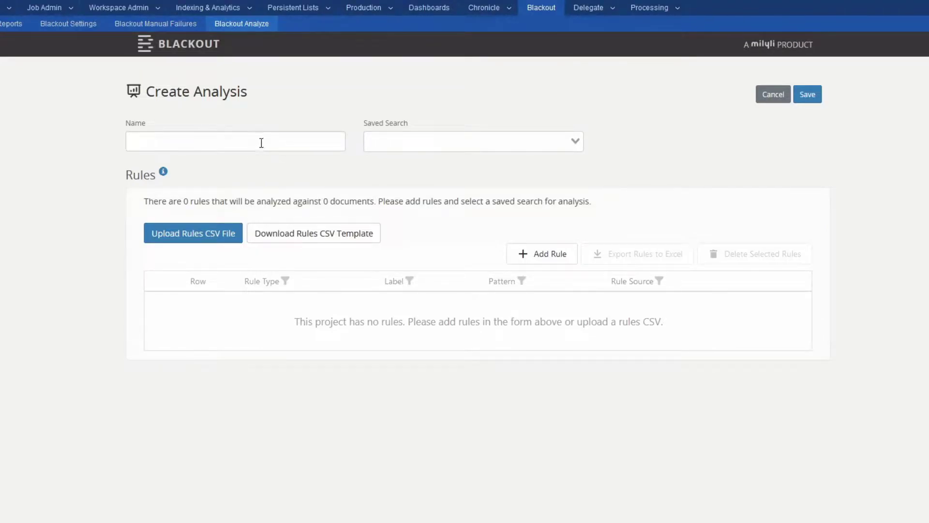
- Name the new analysis "Email and Social Security Analysis" and select All Documents as its saved search
click(262, 141)
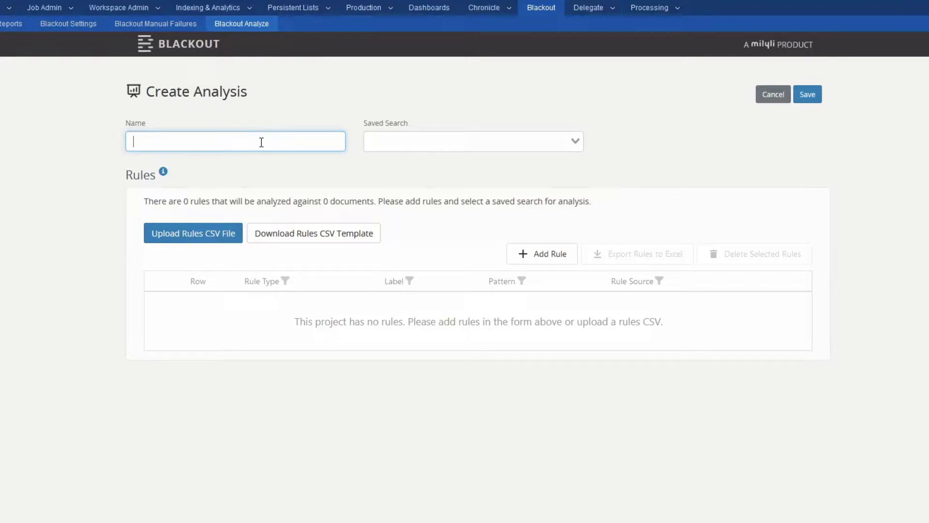
text(Ema)
click(194, 158)
click(465, 141)
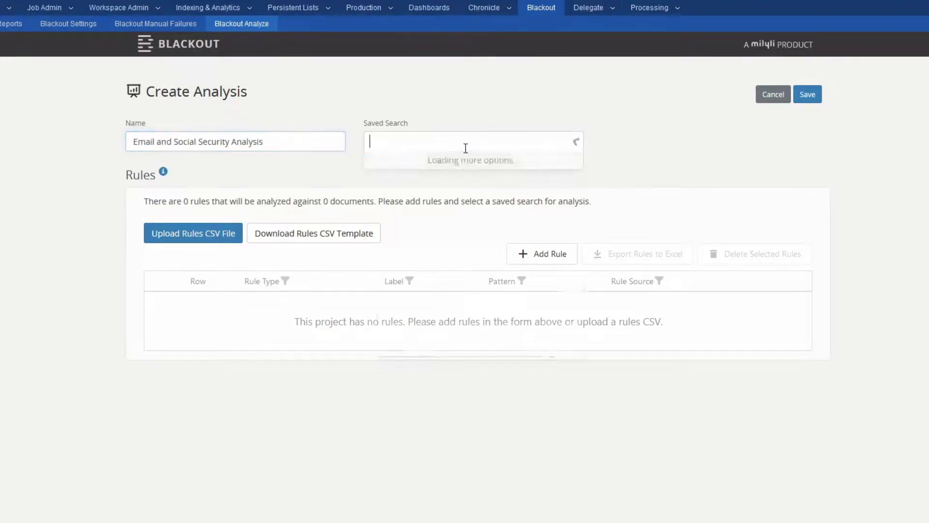
click(464, 194)
click(463, 193)
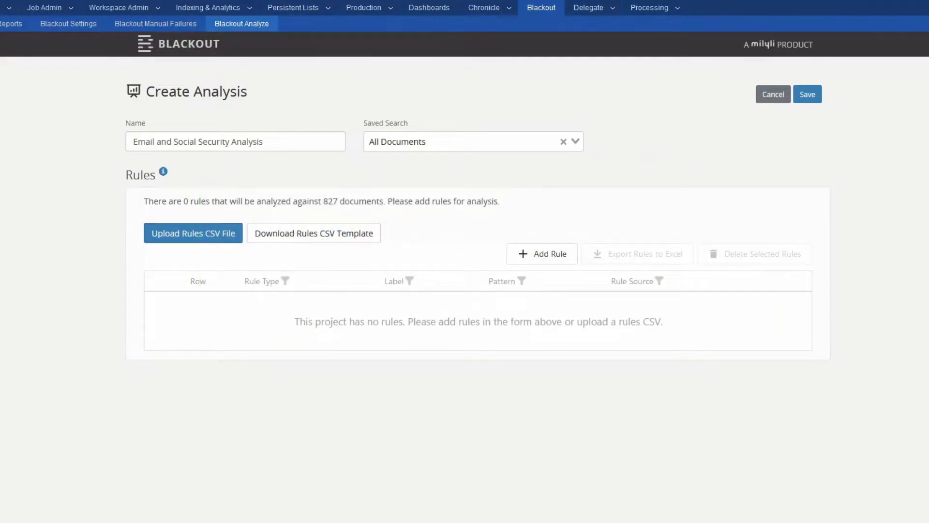
- Download the rules CSV template for the analysis
click(184, 234)
click(546, 254)
click(324, 236)
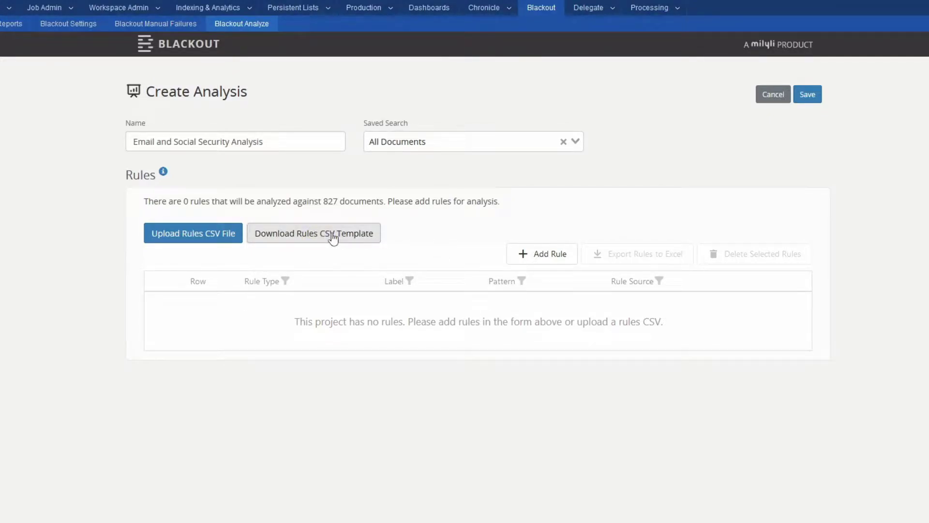
- Add and save a Regex rule labelled Email with the pattern \b[a-z0-9._%\+\-—|]+@[a-z0-9.\-—|]+\.[a-z|]{2,6}\b
click(555, 258)
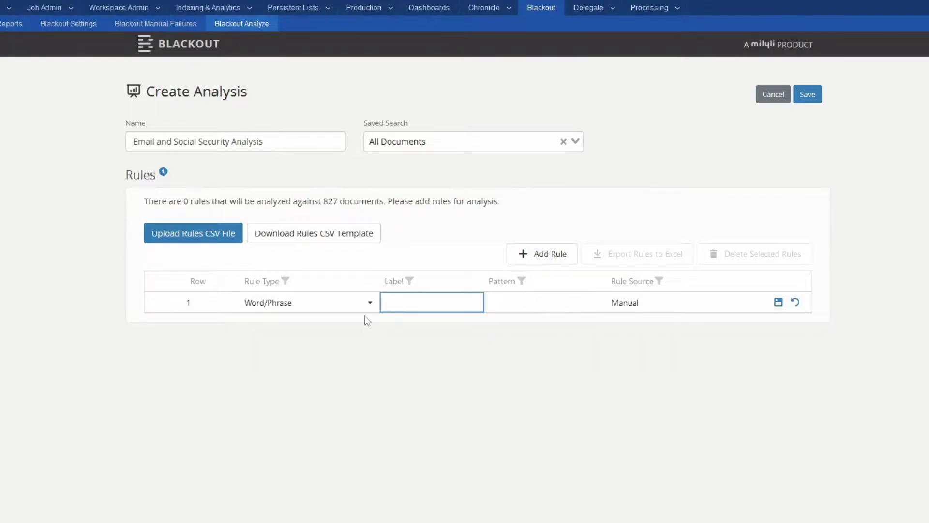
click(370, 302)
click(328, 344)
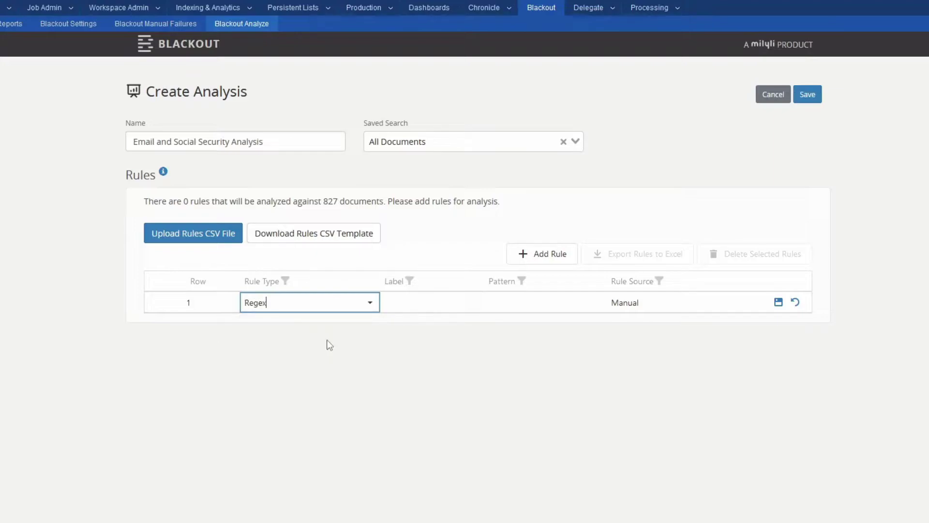
click(429, 302)
text(Email)
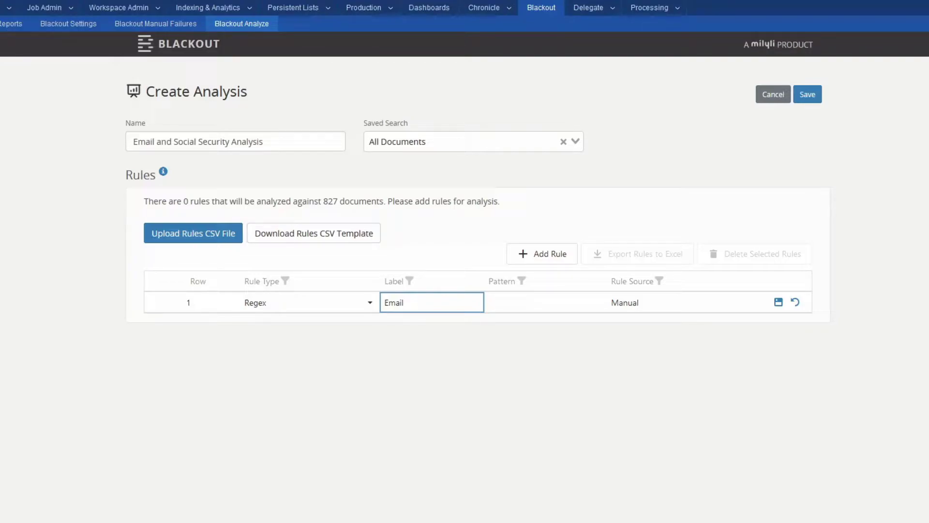
click(527, 301)
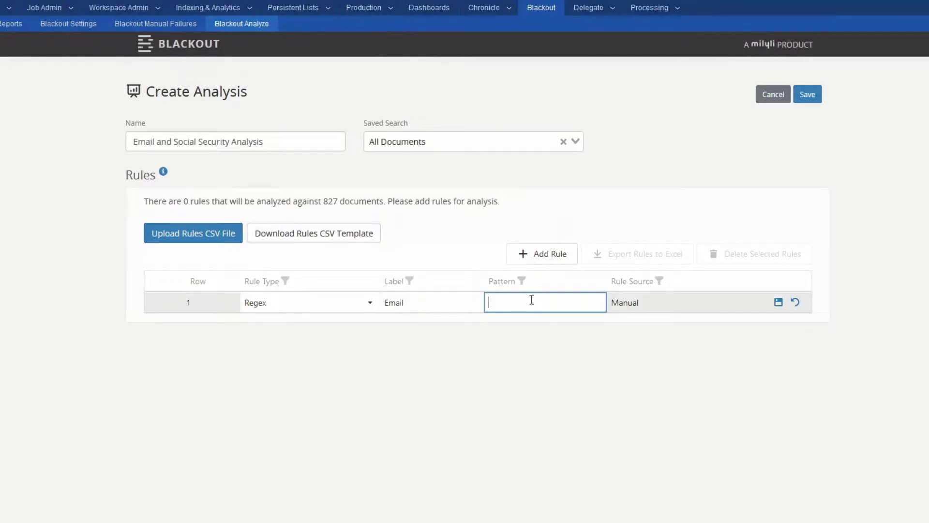
text(\b[a-z0-9._%+-]+@[a-z0-9.-]+\.[a-z]{2,6}\b)
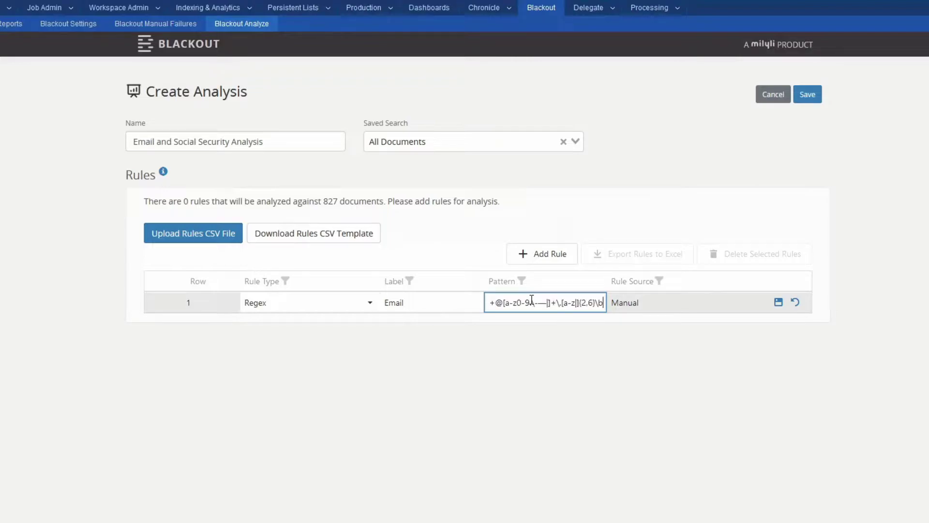
click(778, 302)
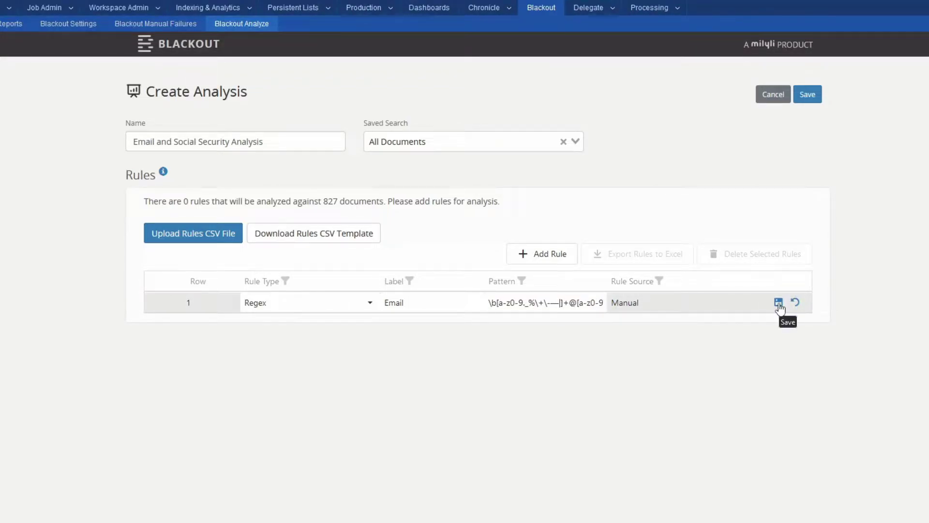
click(778, 302)
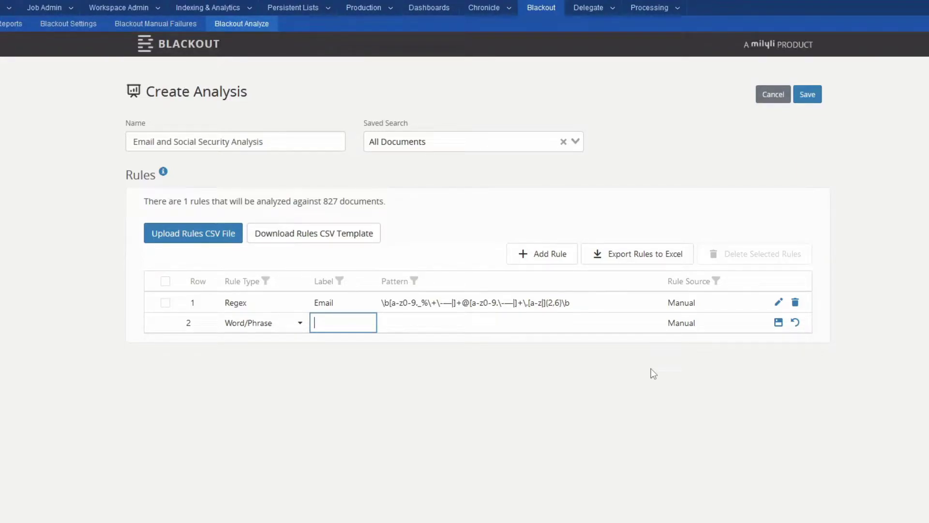
- Add a Regex rule labelled SSN with the pattern \b[\d]{3} [\d]{2} [\d]{4}|([\d] ?){3}[\—\-_] ?([\d] ?){2}[\—\-_] ?([\d] ?){4}\b, and save the analysis
click(272, 323)
click(282, 326)
click(266, 367)
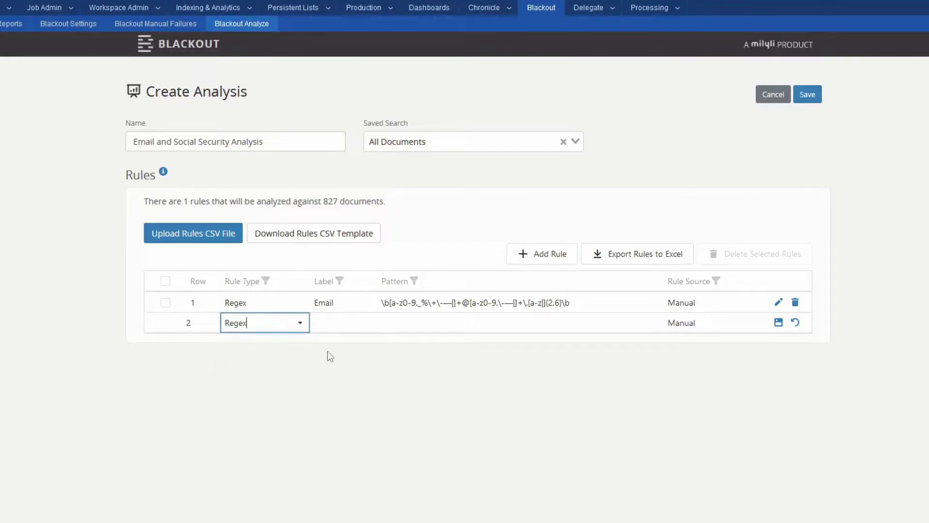
click(339, 324)
text(SSN)
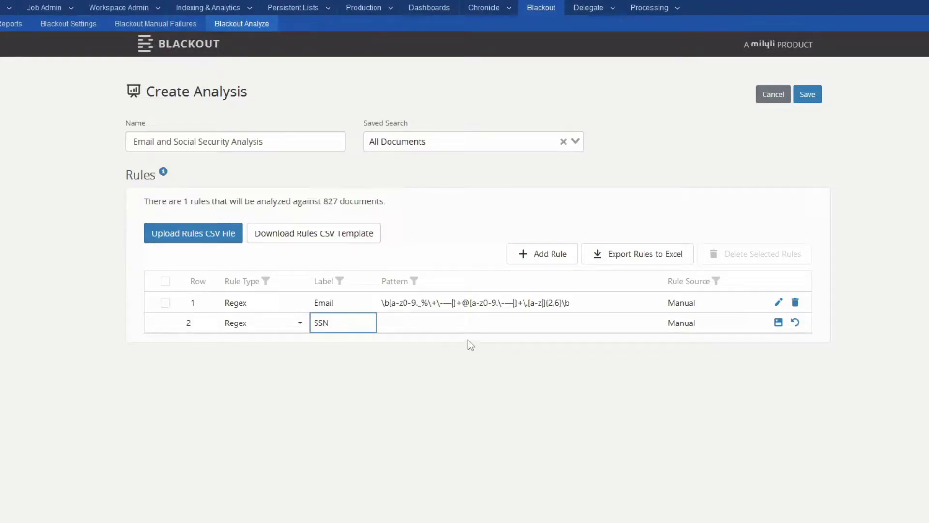
click(473, 321)
text(\b[\d]{3} [\d]{2} [\d]{4}|([\d] ?){3}[\—\-_] ?([\d] ?){2}[\—\-_] ?([\d] ?){4}\b)
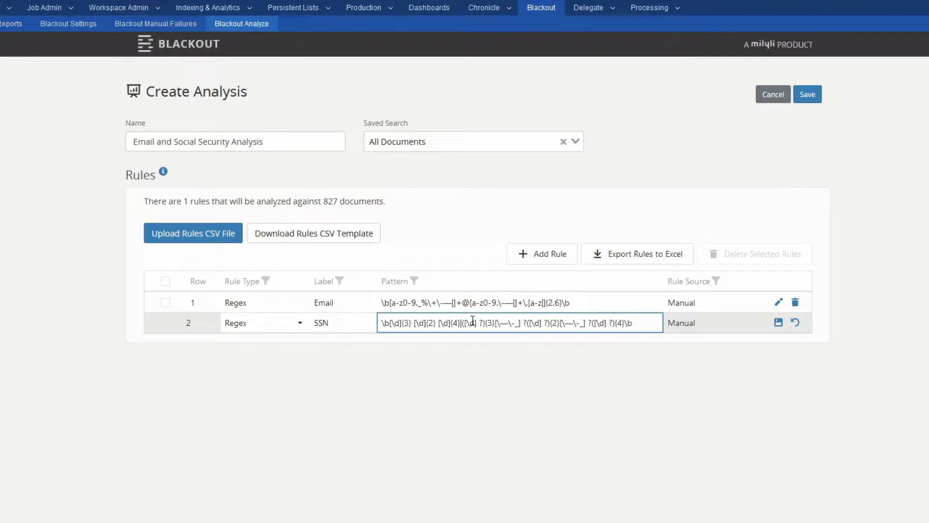
click(779, 324)
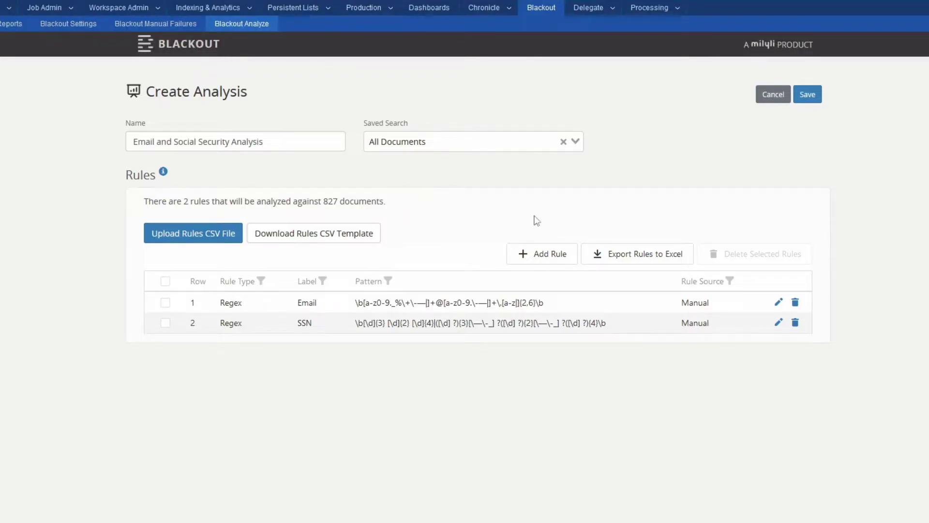
click(807, 96)
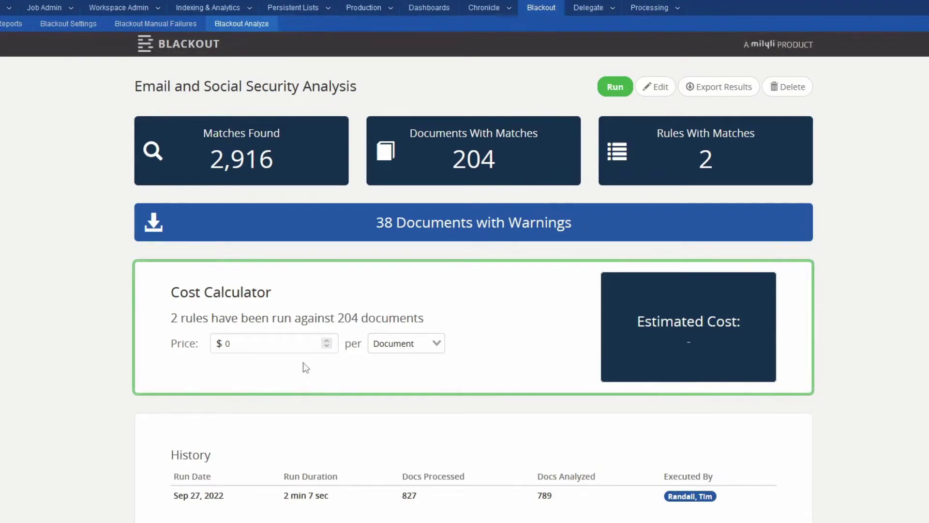
- Estimate the redaction cost in the Cost Calculator at $0.5 per document, and again at $1 per document
click(299, 347)
text(.5)
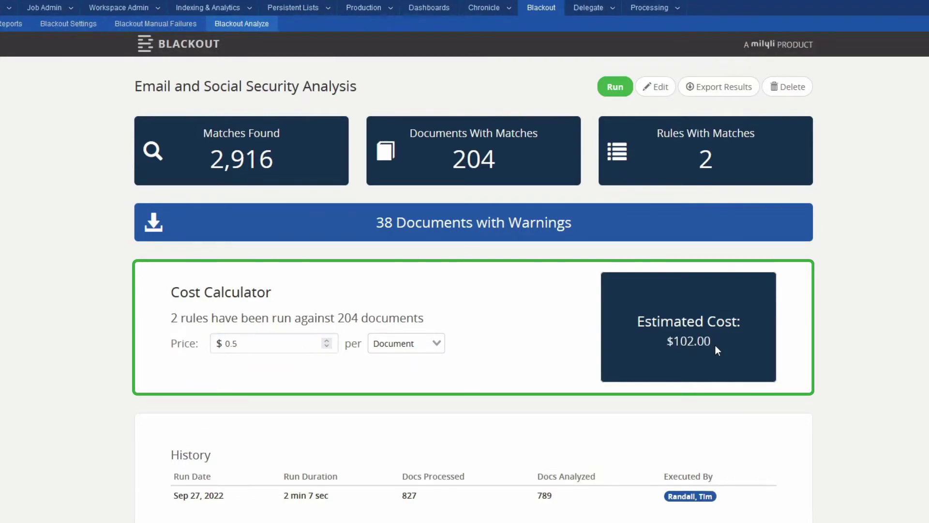
click(275, 348)
key(BackSpace)
key(BackSpace)
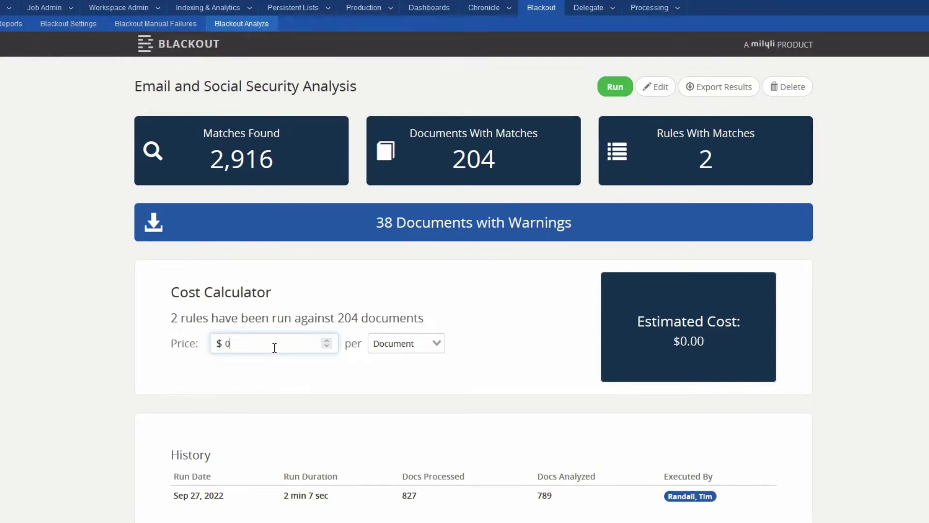
key(BackSpace)
text(1)
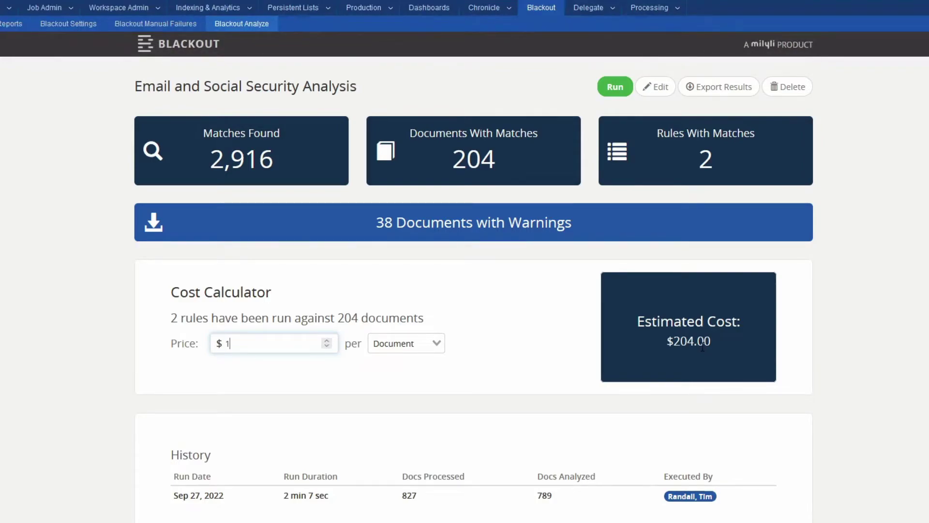
- Export the analysis results and open the CSV file extracted from the downloaded zip archive
click(735, 92)
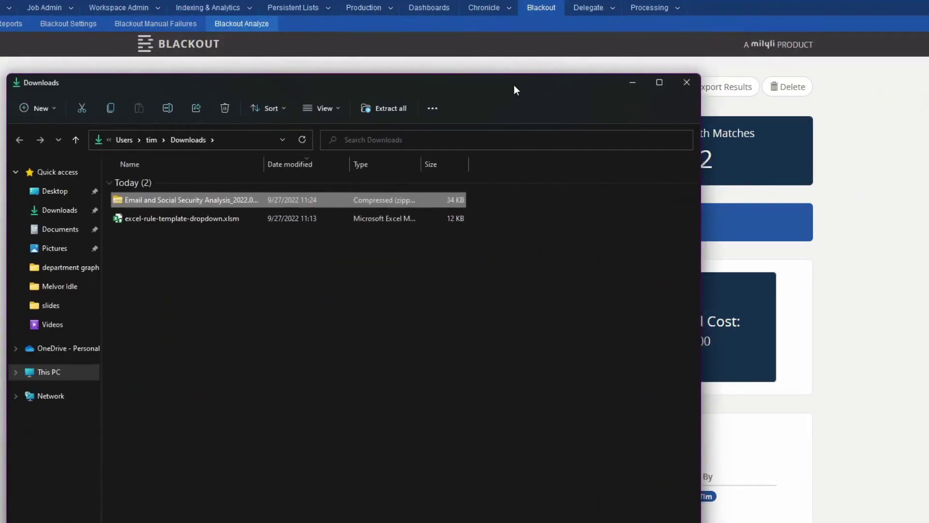
right_click(281, 201)
click(307, 205)
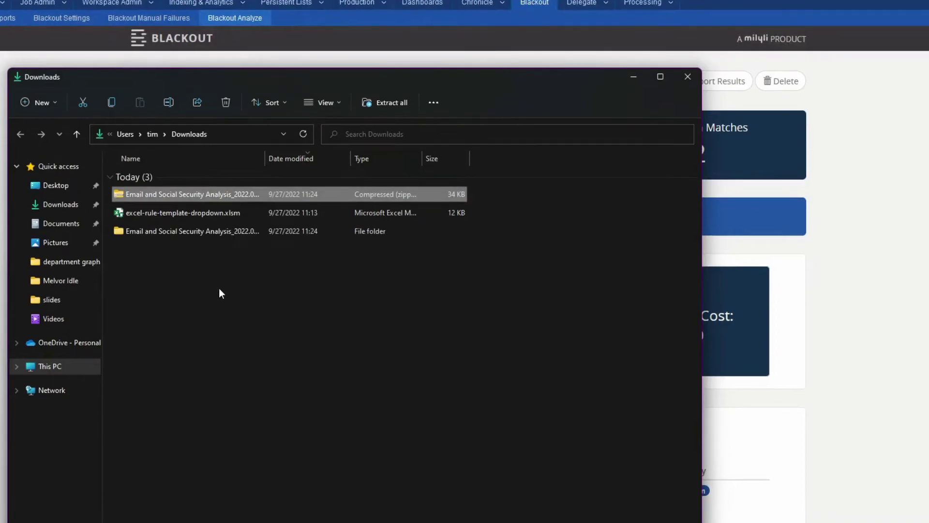
double_click(194, 235)
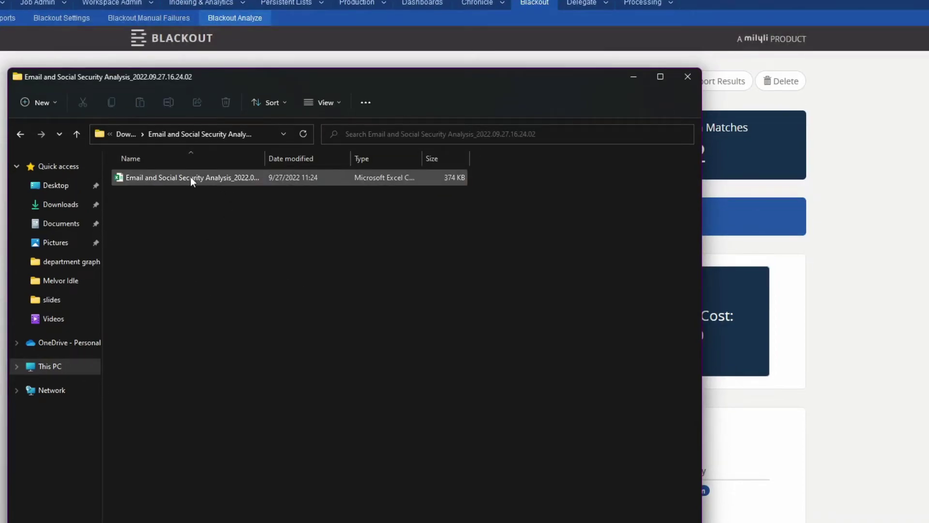
double_click(190, 176)
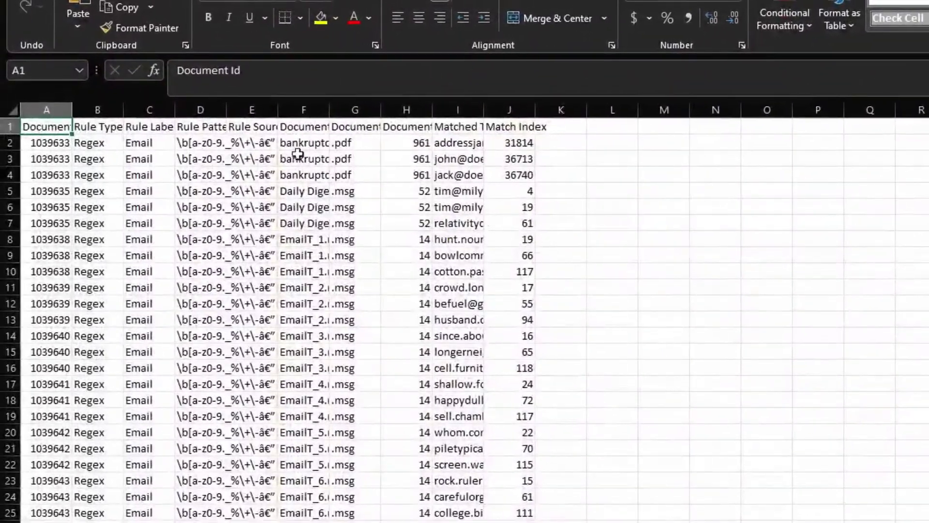
- Examine the fields of the first match in row 2, from document ID to matched text, widening the Document Name column for reading
click(54, 143)
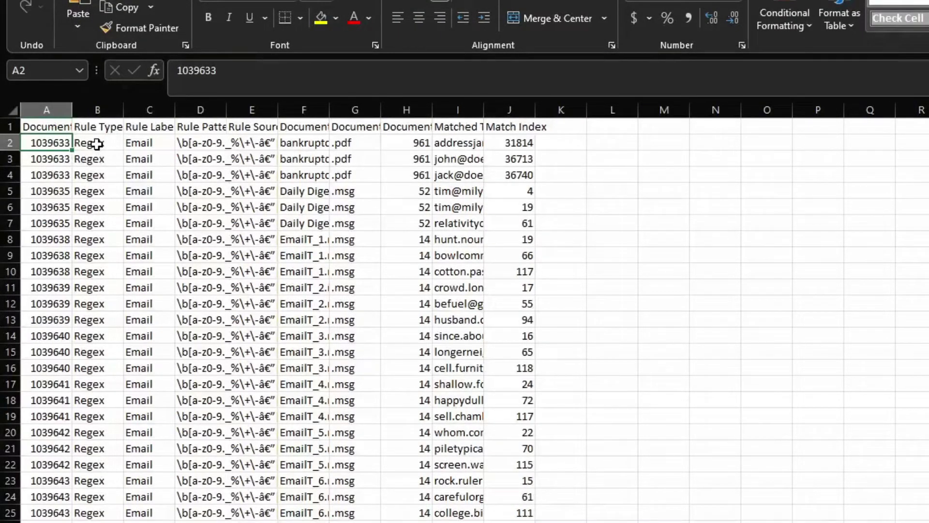
click(212, 145)
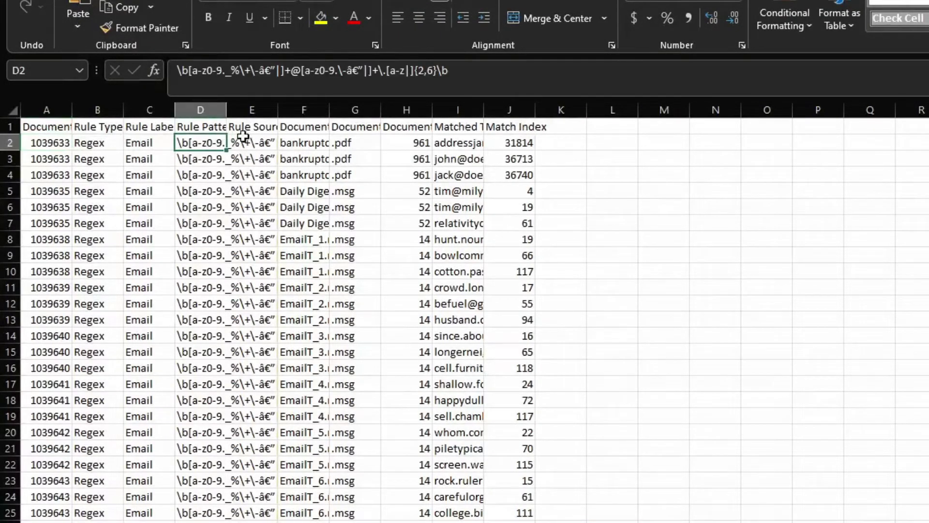
click(345, 142)
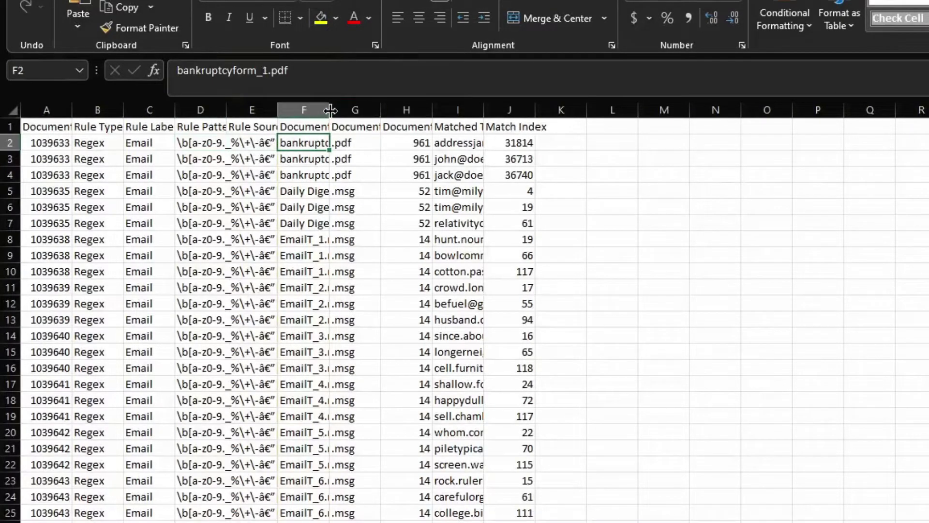
drag(330, 110, 397, 111)
click(420, 141)
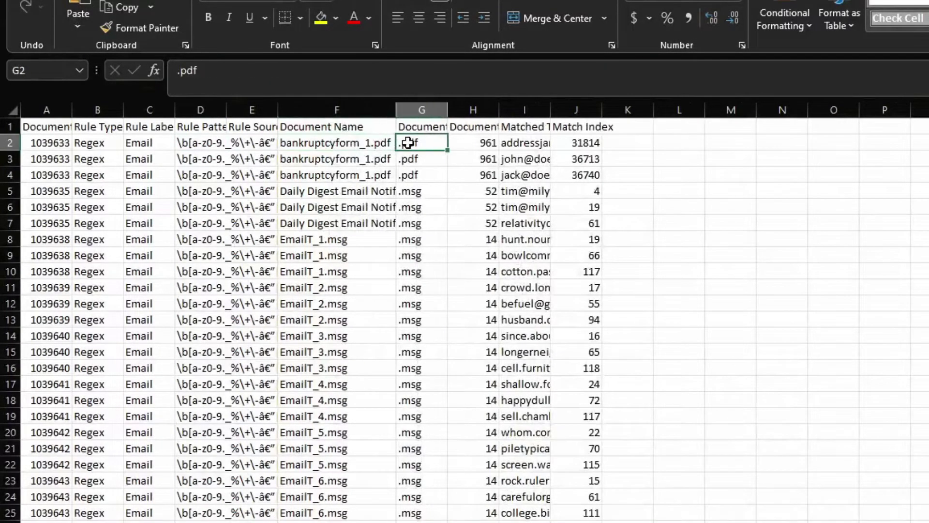
drag(500, 110, 804, 112)
click(511, 143)
click(676, 142)
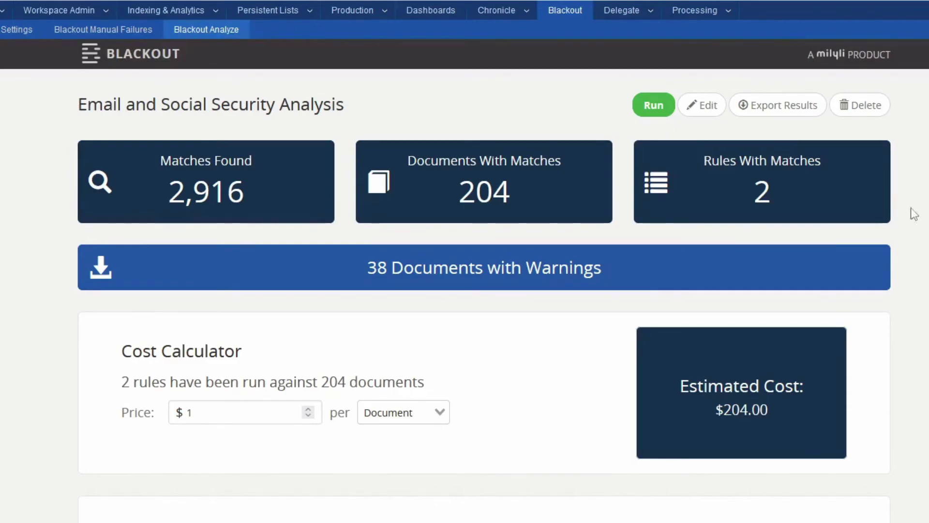
- Open the Email and Social Security Analysis for editing and export its rules to Excel
click(707, 111)
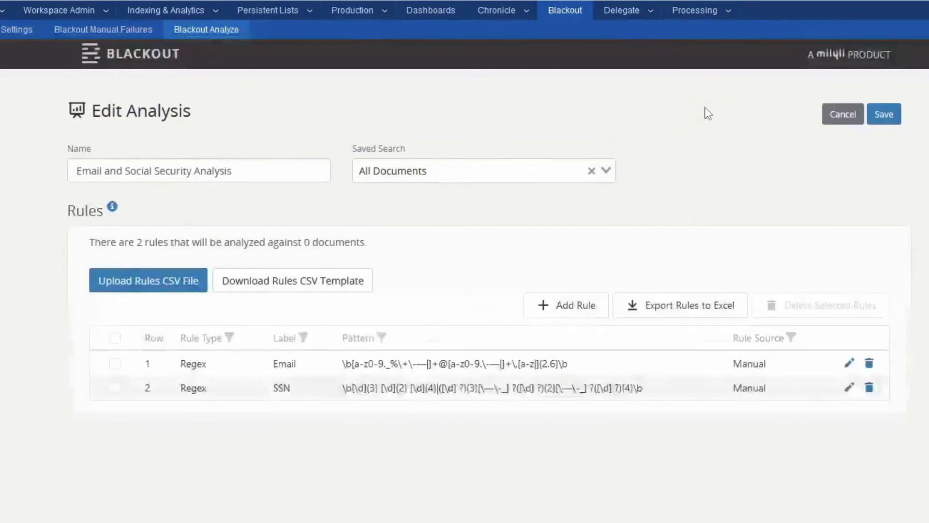
click(686, 318)
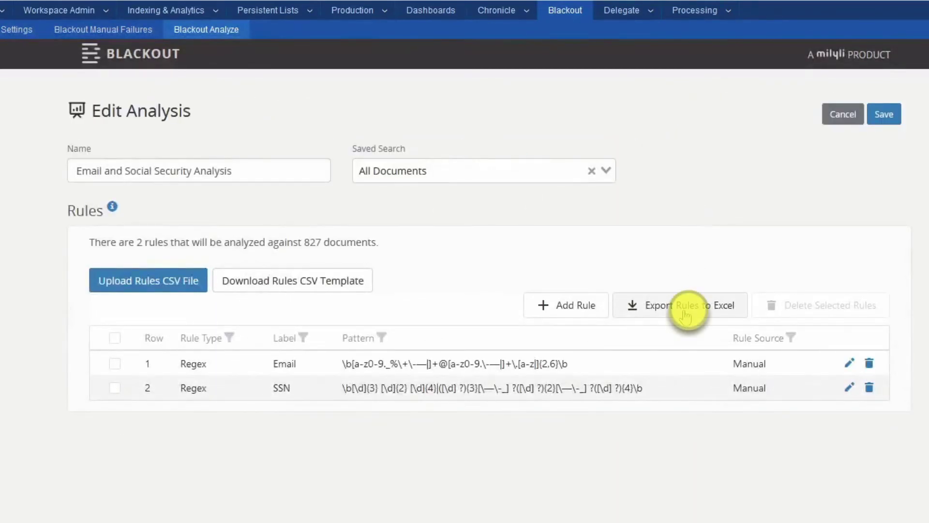